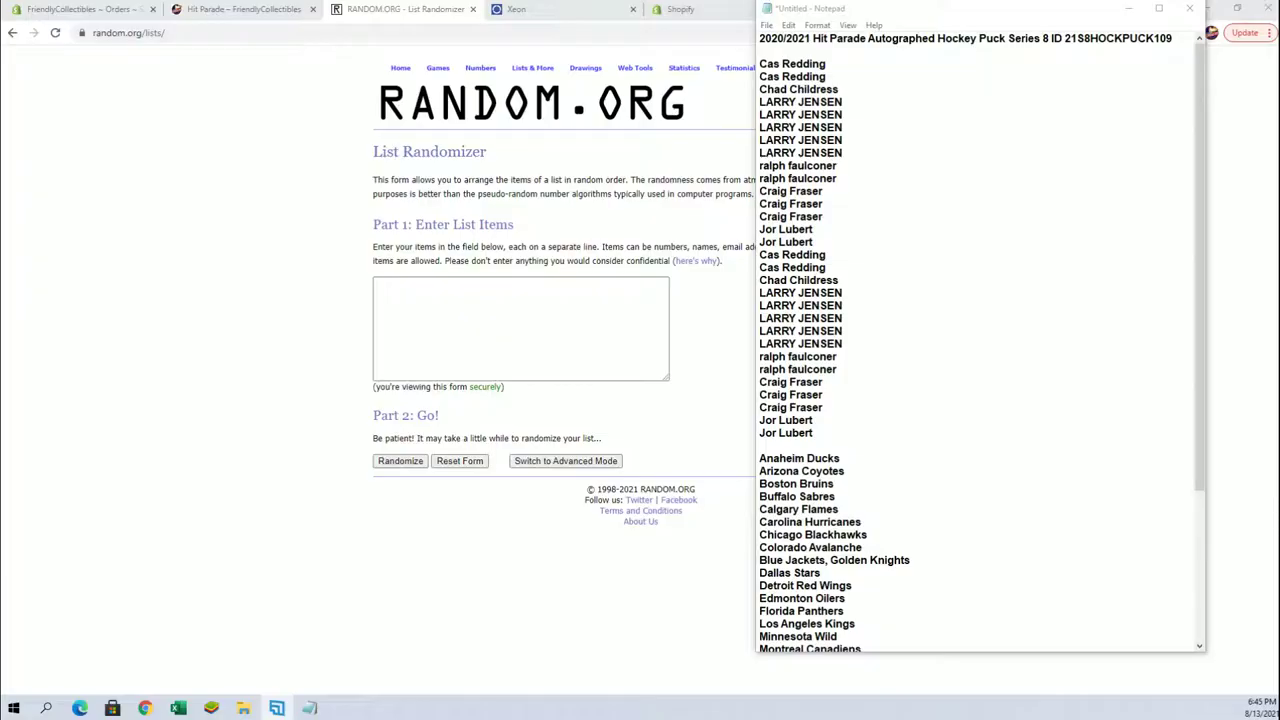
Copy the 30 owner names from the notes into the List Randomizer box.
{"action": "mouse_move", "coordinate": [760, 63]}
{"action": "left_mouse_down"}
{"action": "mouse_move", "coordinate": [845, 335]}
{"action": "mouse_move", "coordinate": [850, 430]}
{"action": "left_mouse_up"}
{"action": "right_click", "coordinate": [820, 268]}
{"action": "left_click", "coordinate": [852, 307]}
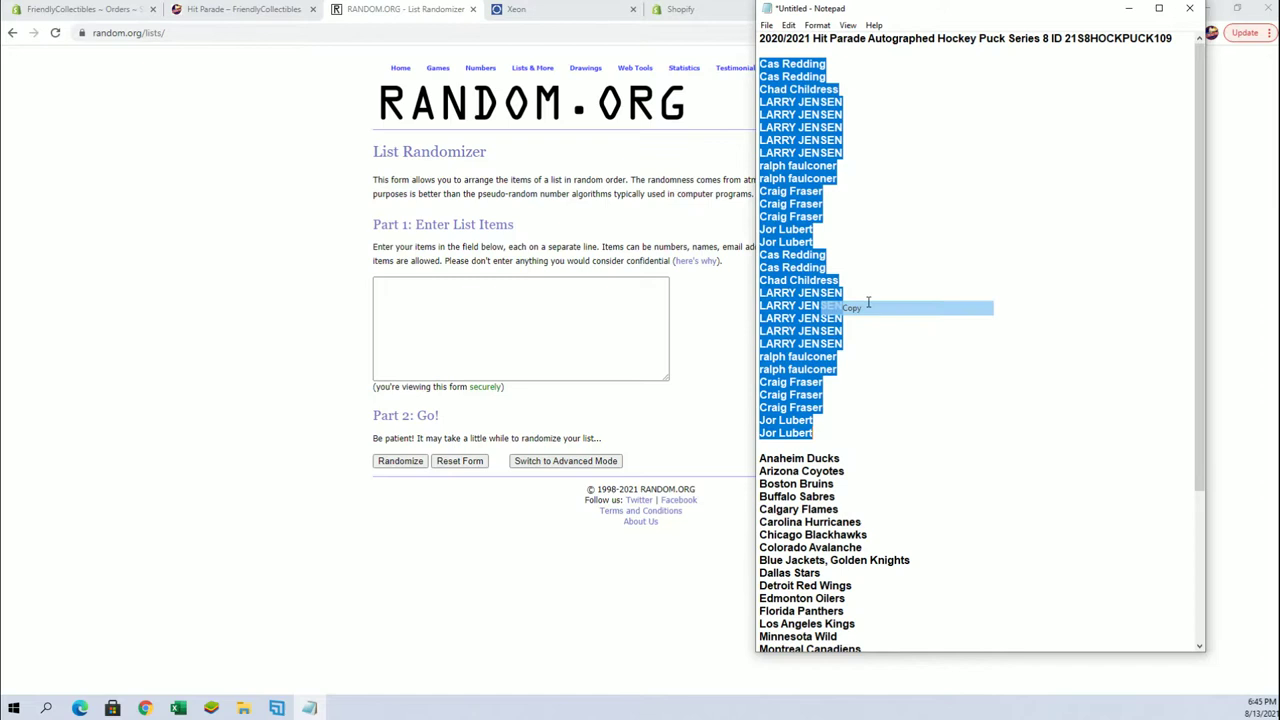
{"action": "left_click", "coordinate": [486, 317]}
{"action": "right_click", "coordinate": [486, 315]}
{"action": "left_click", "coordinate": [525, 422]}
Randomize the owner list, then reshuffle it five more times.
{"action": "left_click", "coordinate": [418, 462]}
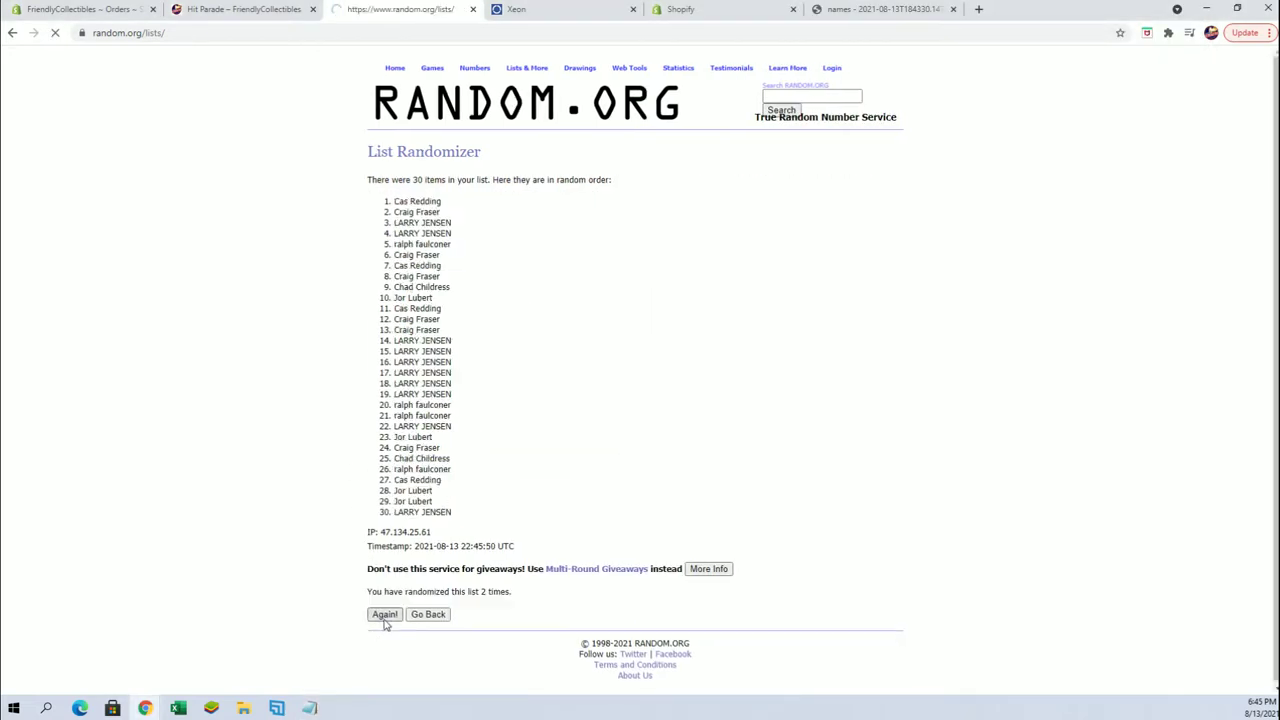
{"action": "left_click", "coordinate": [384, 616]}
{"action": "left_click", "coordinate": [384, 616]}
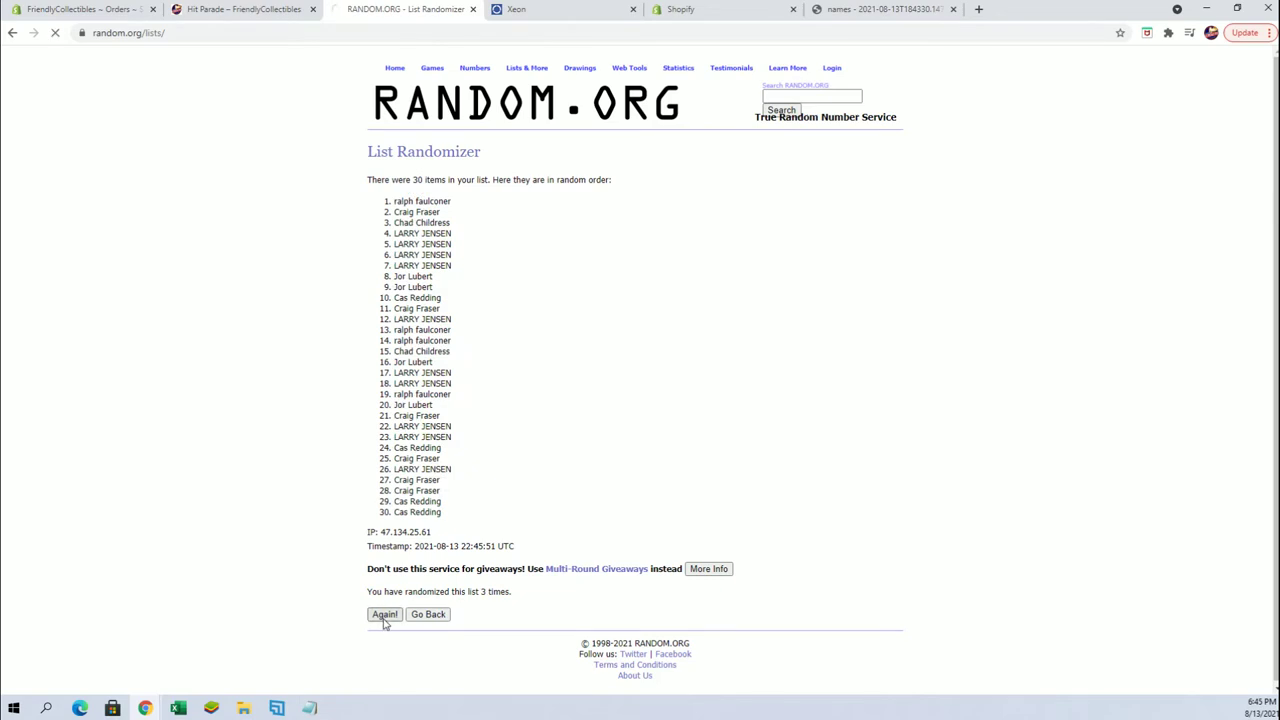
{"action": "left_click", "coordinate": [384, 616]}
{"action": "left_click", "coordinate": [384, 616]}
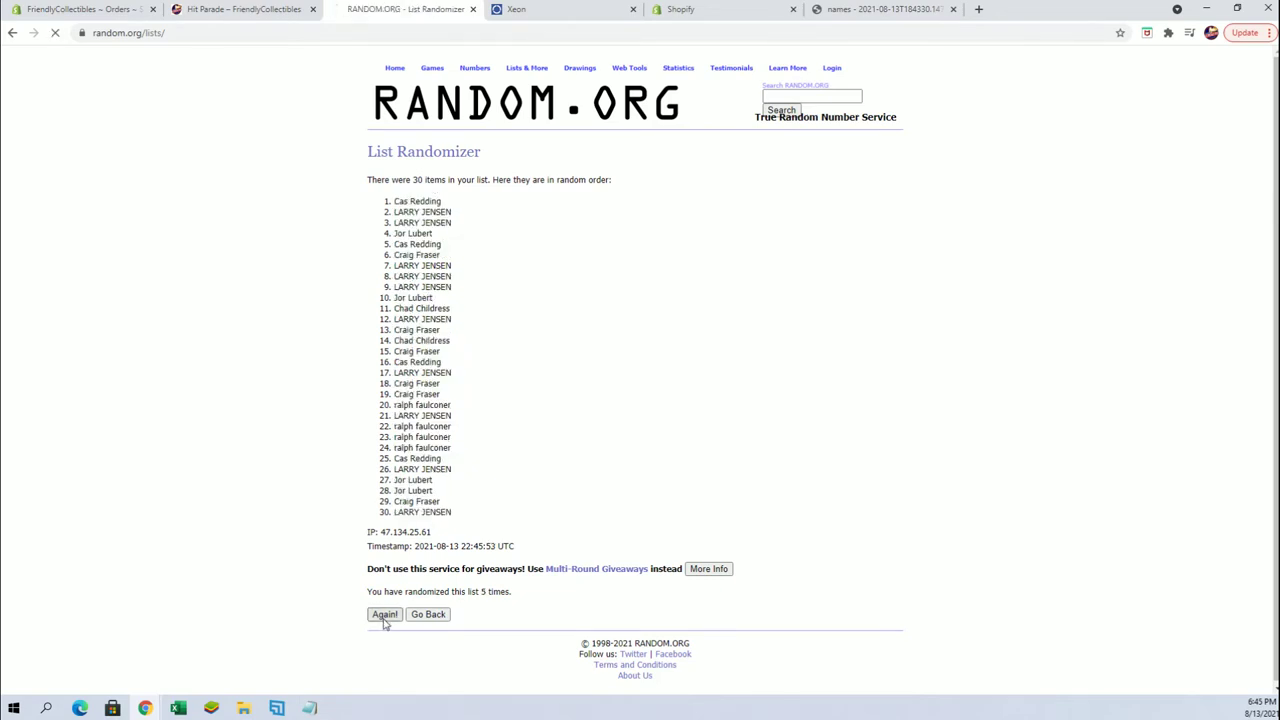
{"action": "left_click", "coordinate": [384, 616]}
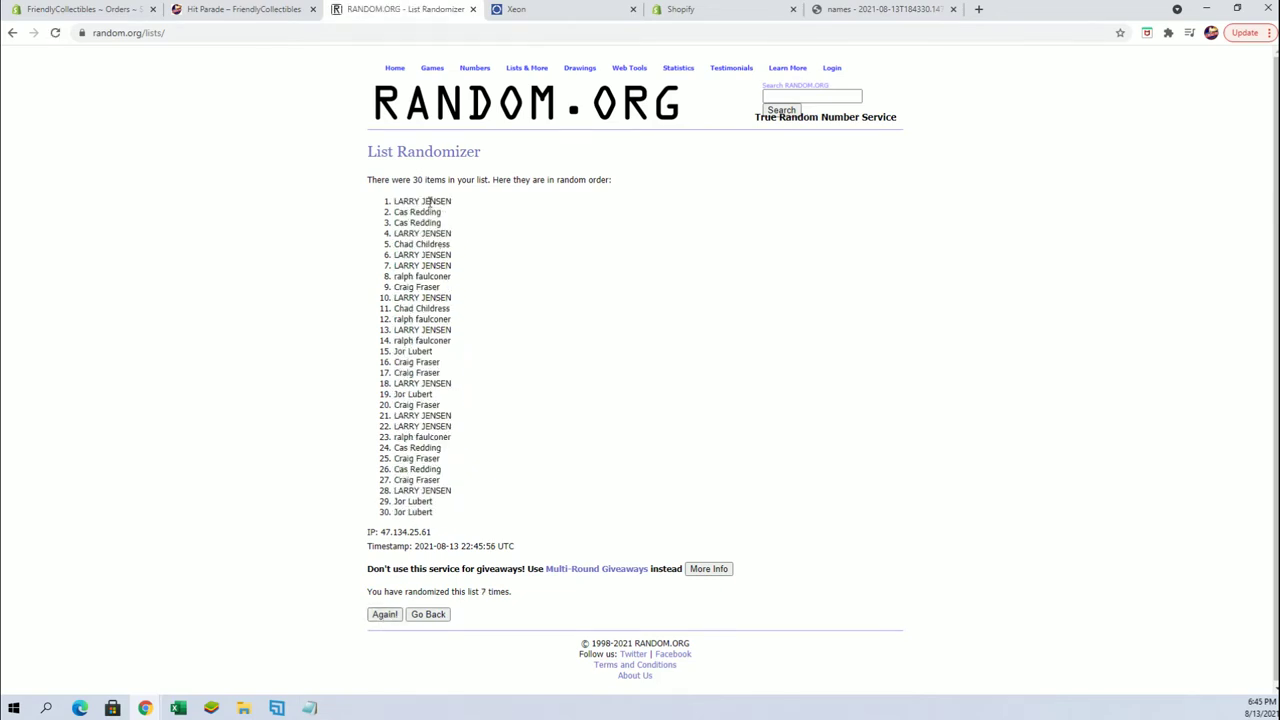
Copy the 30 shuffled owner names and switch to the spreadsheet.
{"action": "mouse_move", "coordinate": [396, 201]}
{"action": "left_mouse_down"}
{"action": "mouse_move", "coordinate": [491, 486]}
{"action": "mouse_move", "coordinate": [488, 513]}
{"action": "left_mouse_up"}
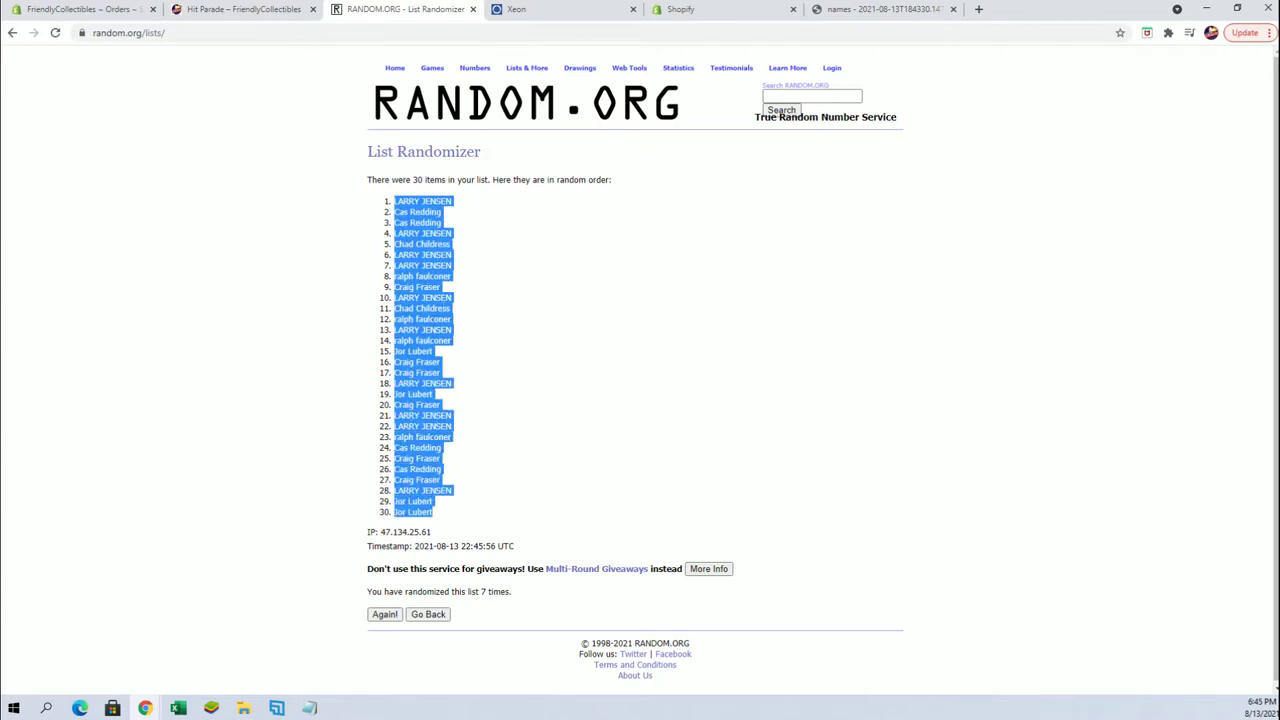
{"action": "right_click", "coordinate": [446, 306]}
{"action": "left_click", "coordinate": [455, 314]}
{"action": "key", "text": "alt+Tab"}
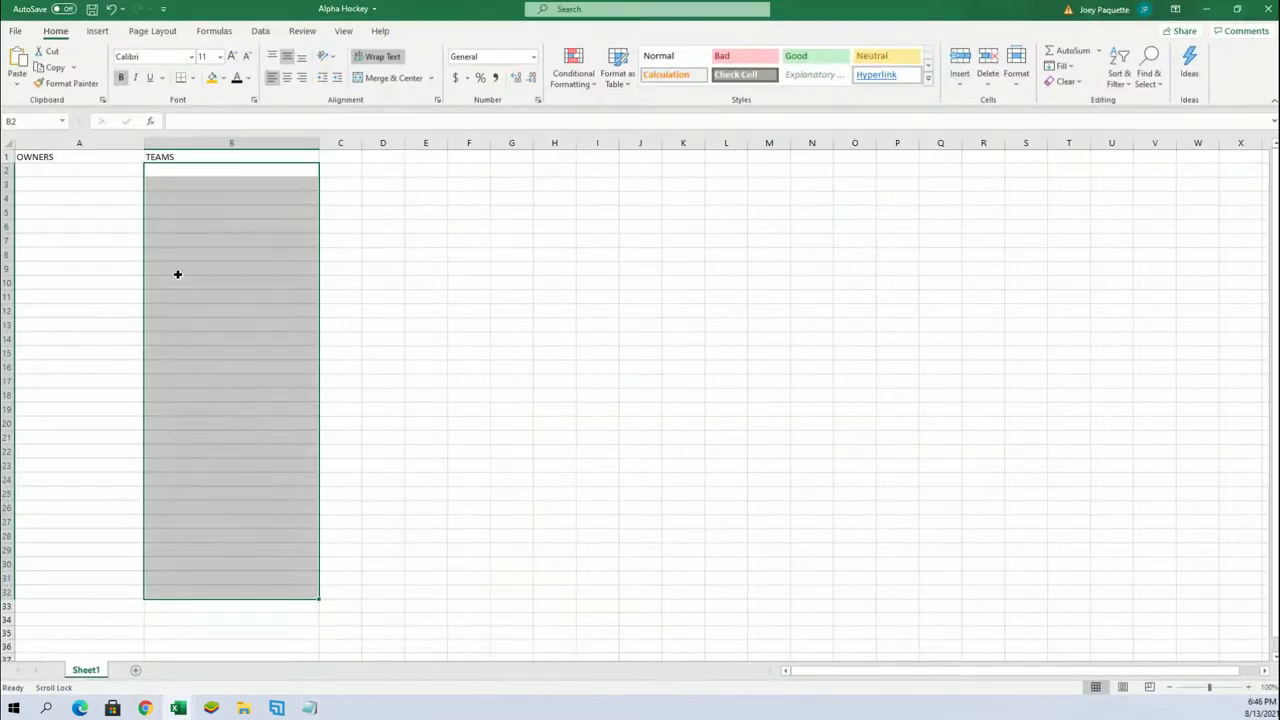
Paste the shuffled owner names as plain text starting at cell A2.
{"action": "left_click", "coordinate": [177, 274]}
{"action": "left_click", "coordinate": [66, 172]}
{"action": "right_click", "coordinate": [66, 172]}
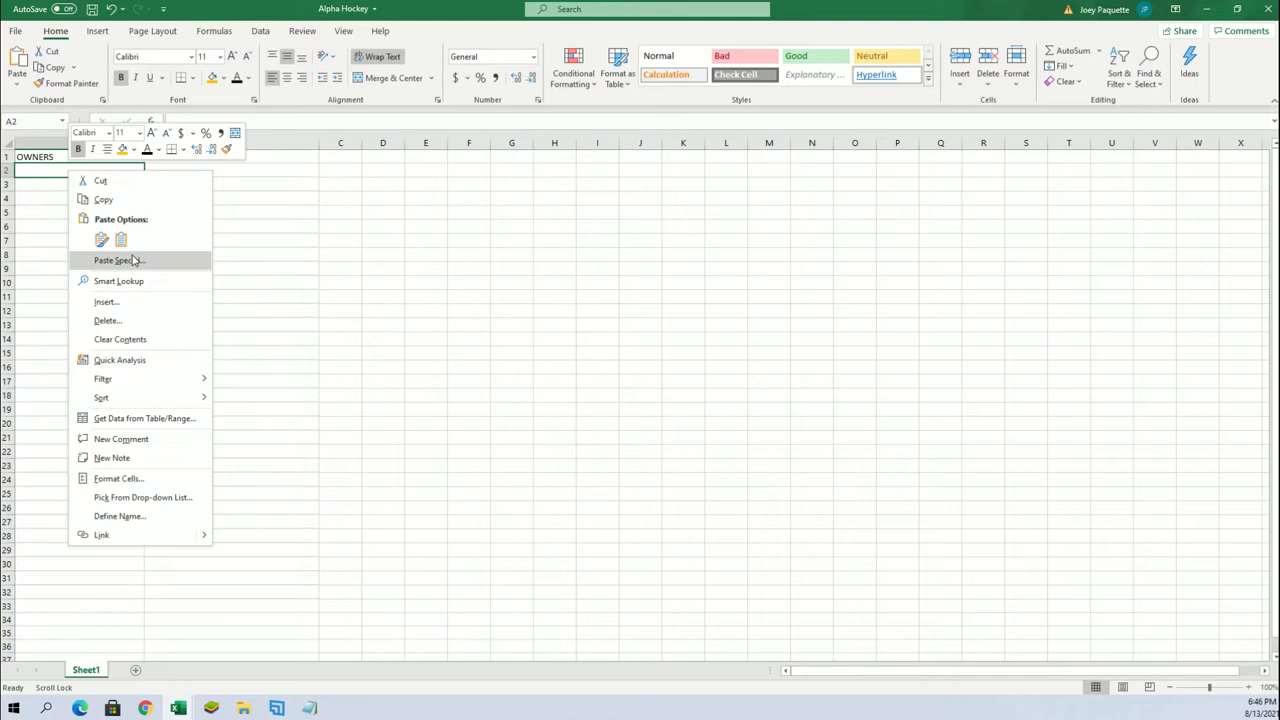
{"action": "left_click", "coordinate": [133, 260]}
{"action": "left_click", "coordinate": [51, 188]}
{"action": "left_click", "coordinate": [223, 374]}
{"action": "left_click", "coordinate": [237, 257]}
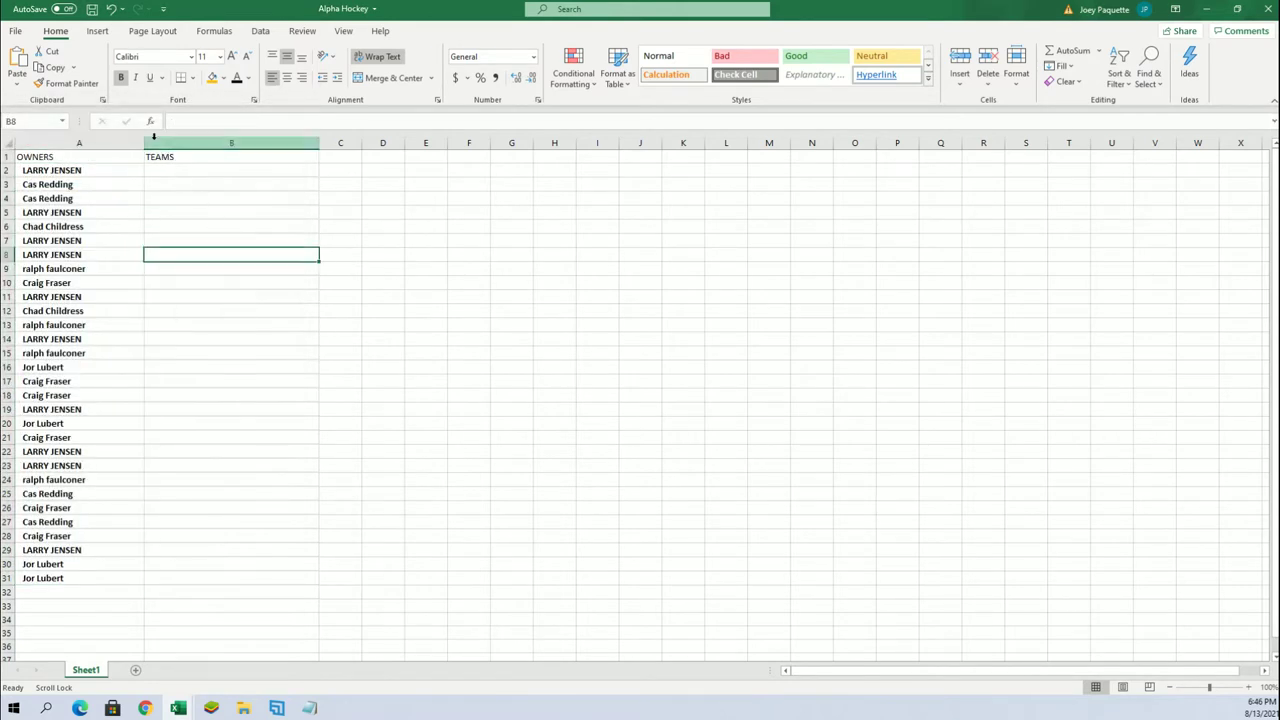
Autofit column A to the names, leave it uncentred, and minimize Excel.
{"action": "double_click", "coordinate": [144, 143]}
{"action": "left_click", "coordinate": [60, 143]}
{"action": "left_click", "coordinate": [286, 78]}
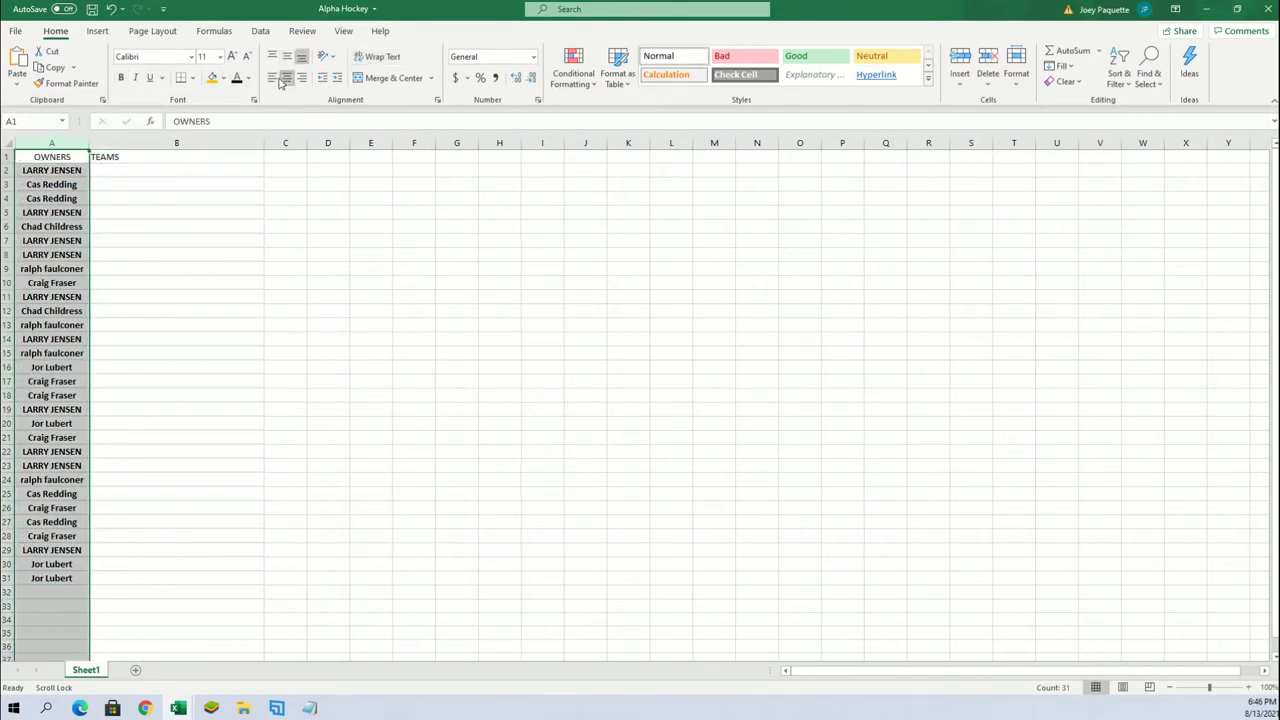
{"action": "left_click", "coordinate": [285, 78]}
{"action": "left_click", "coordinate": [114, 172]}
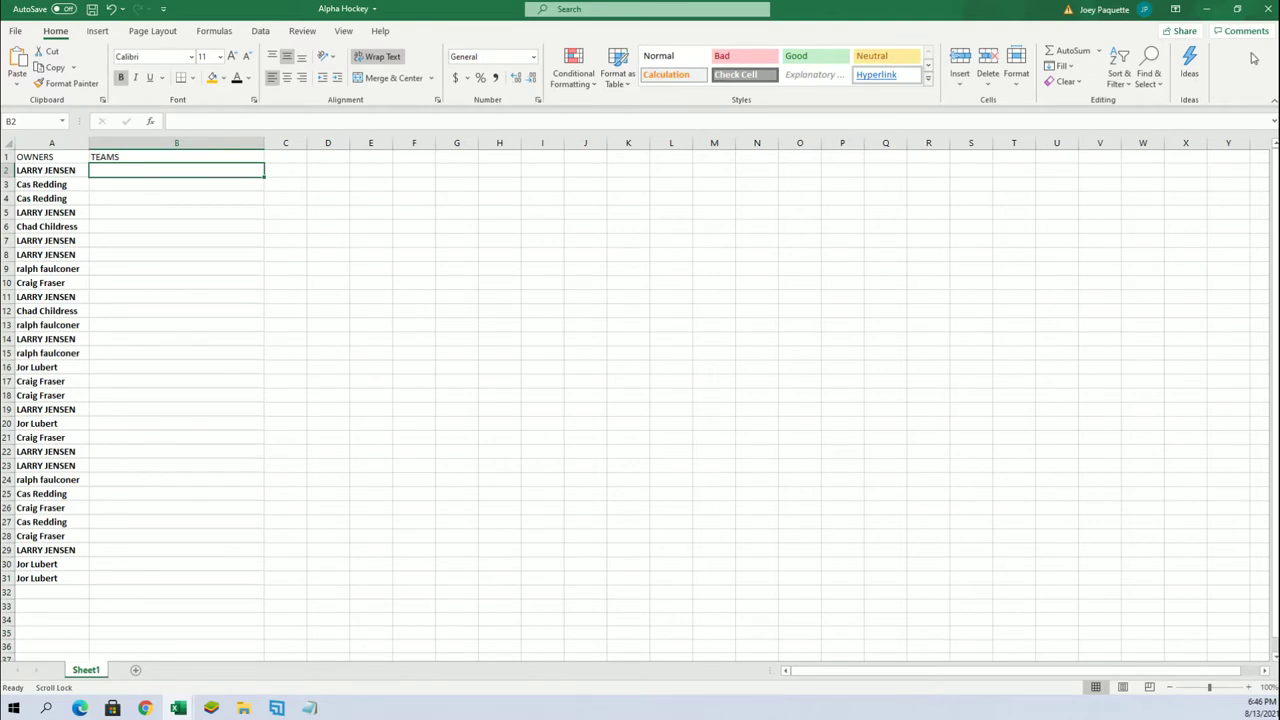
{"action": "left_click", "coordinate": [1206, 9]}
Load a fresh List Randomizer and paste in the 30 NHL team names from the notes.
{"action": "left_click", "coordinate": [479, 191]}
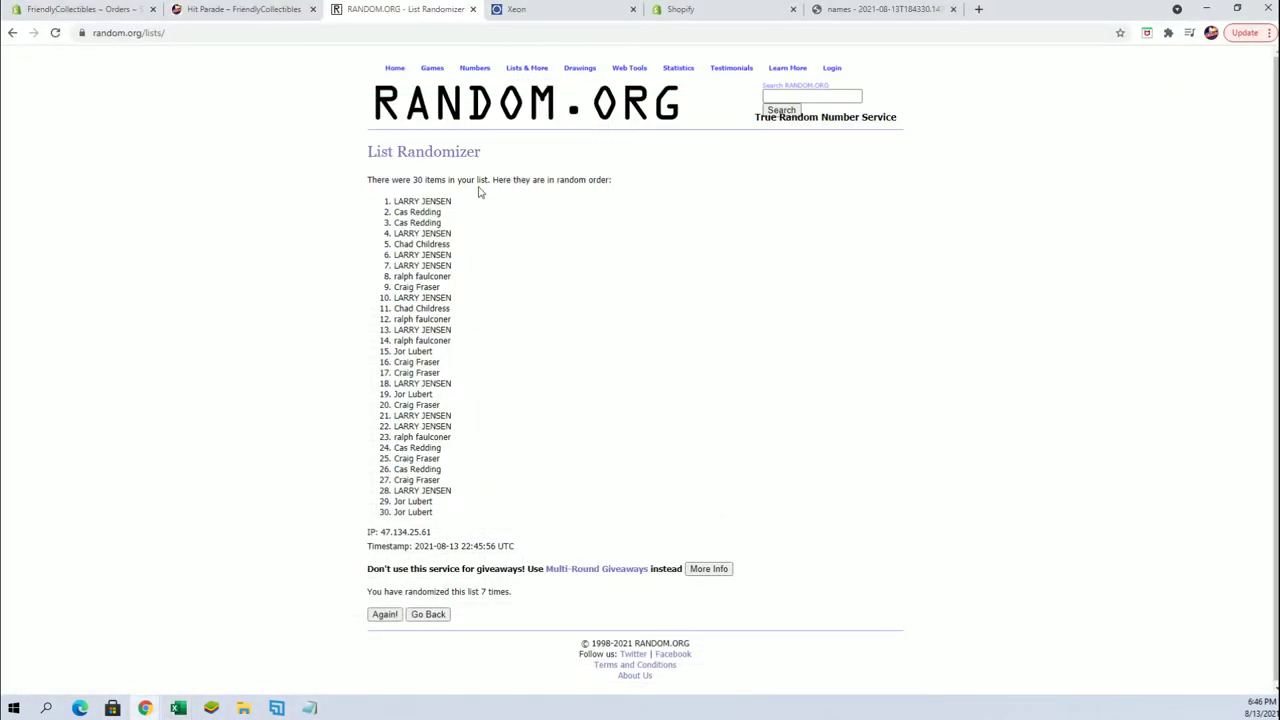
{"action": "left_click", "coordinate": [534, 88]}
{"action": "left_click", "coordinate": [310, 708]}
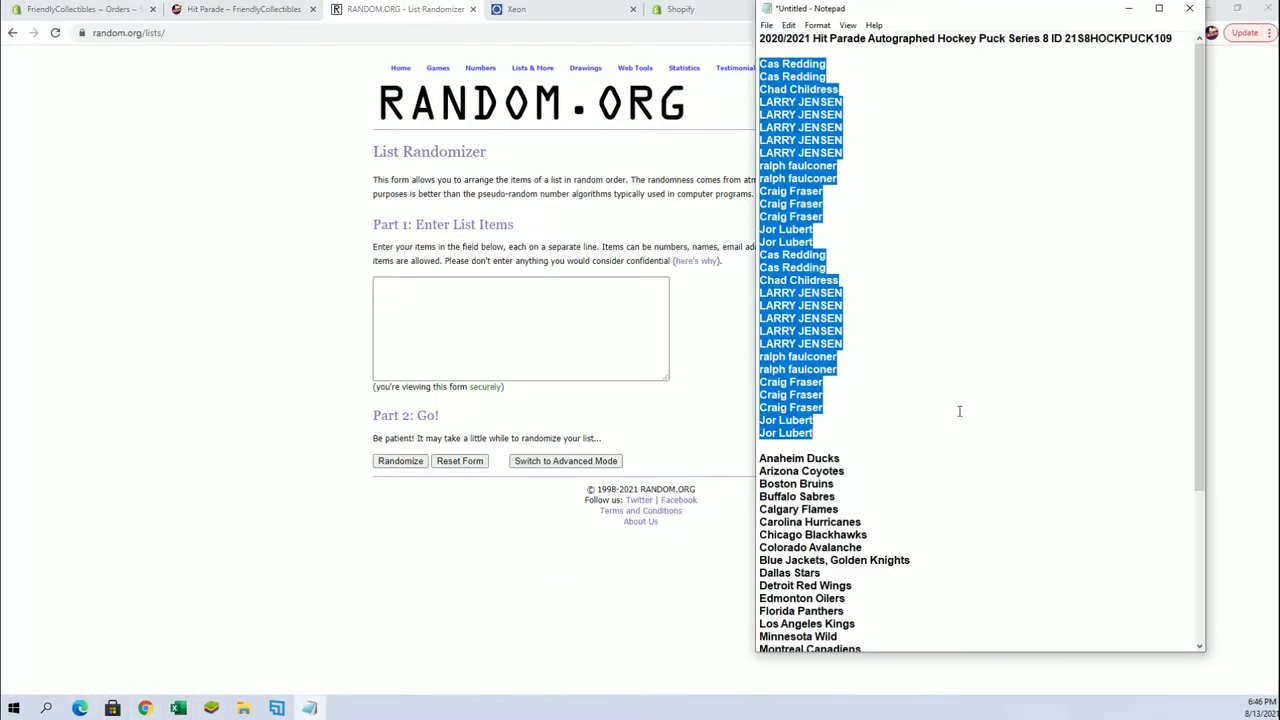
{"action": "scroll", "coordinate": [959, 411], "scroll_direction": "down", "scroll_amount": 5}
{"action": "left_click", "coordinate": [963, 357]}
{"action": "mouse_move", "coordinate": [762, 254]}
{"action": "left_mouse_down"}
{"action": "mouse_move", "coordinate": [865, 462]}
{"action": "mouse_move", "coordinate": [870, 610]}
{"action": "mouse_move", "coordinate": [883, 620]}
{"action": "left_mouse_up"}
{"action": "right_click", "coordinate": [838, 349]}
{"action": "left_click", "coordinate": [900, 392]}
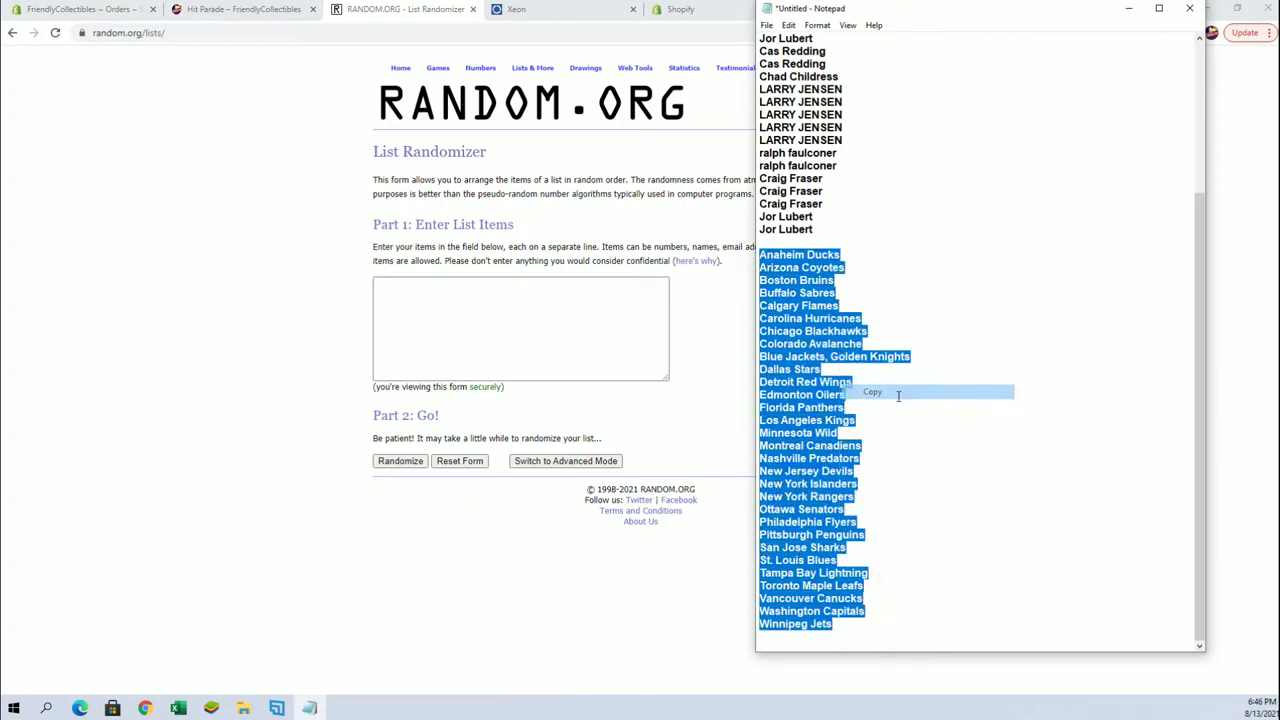
{"action": "right_click", "coordinate": [491, 334]}
{"action": "left_click", "coordinate": [543, 435]}
Randomize the team list, then reshuffle it five more times.
{"action": "left_click", "coordinate": [385, 459]}
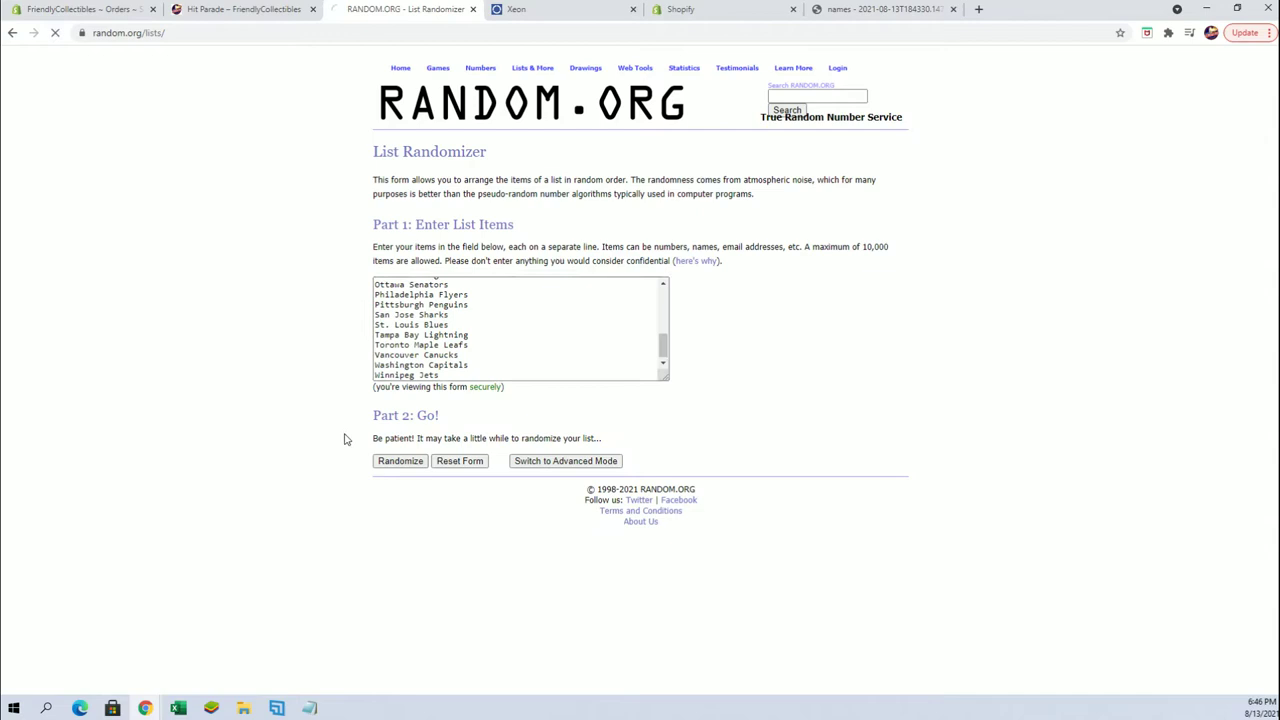
{"action": "left_click", "coordinate": [390, 594]}
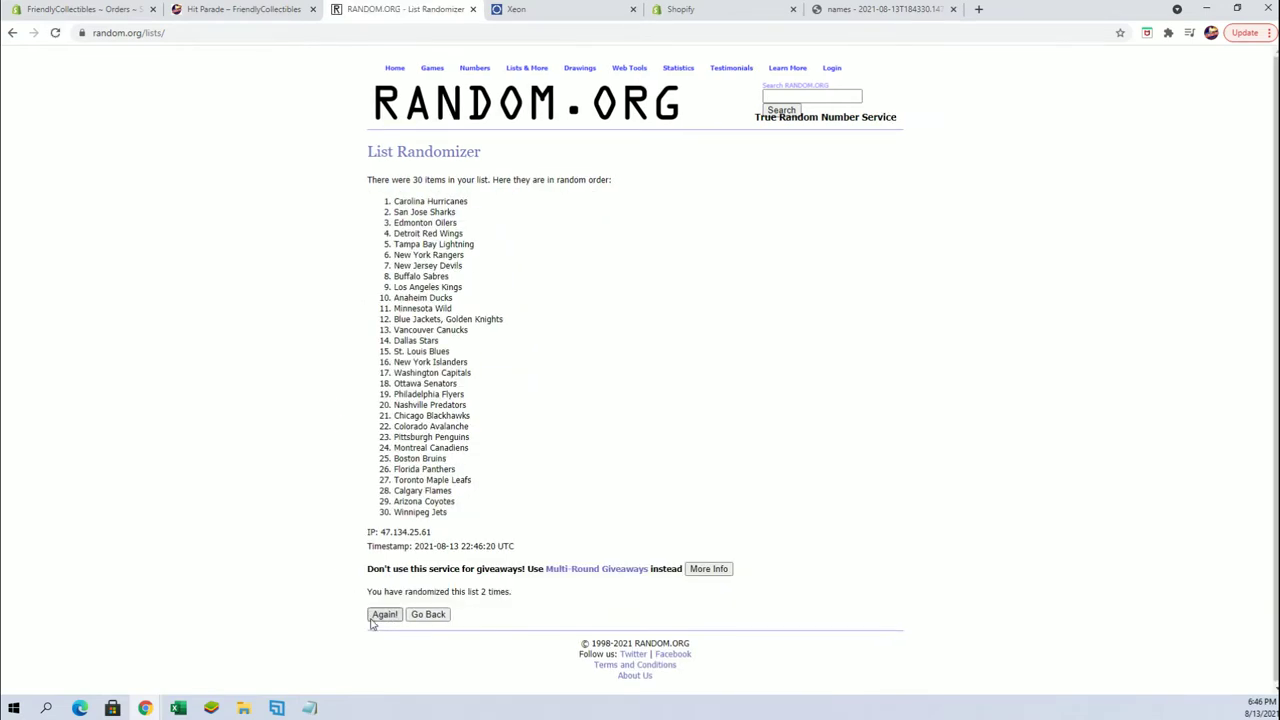
{"action": "left_click", "coordinate": [378, 614]}
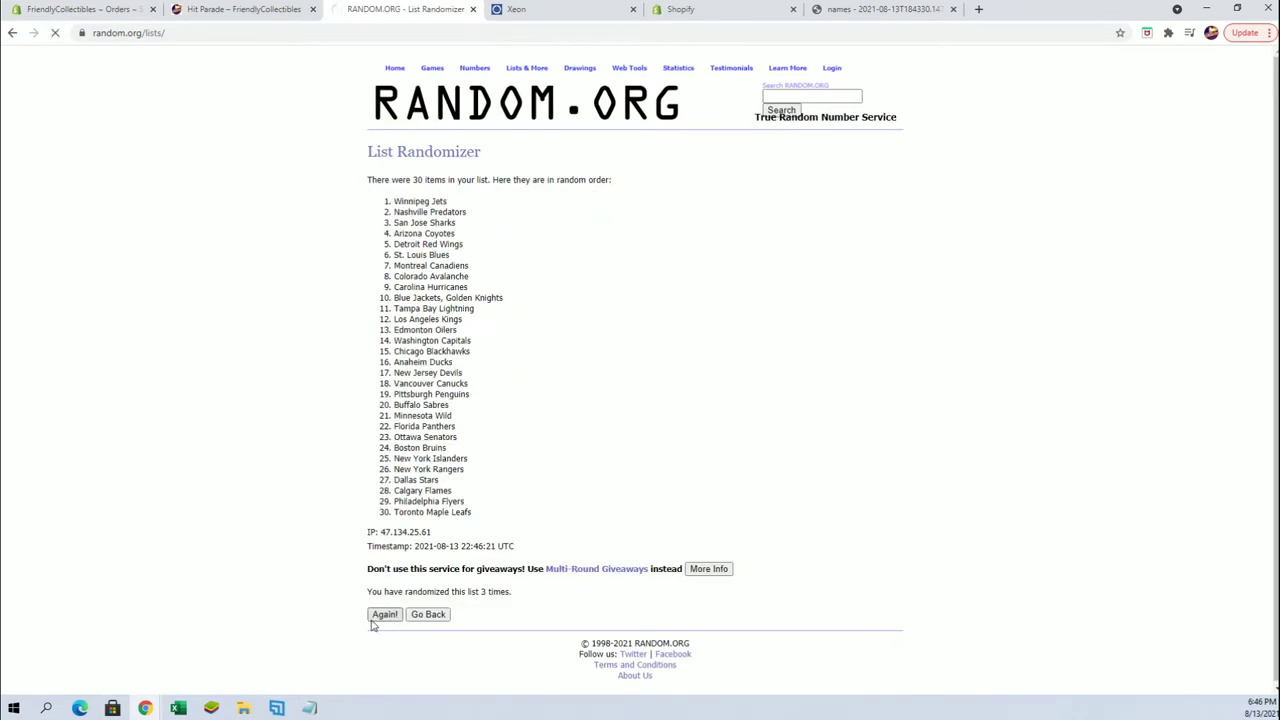
{"action": "left_click", "coordinate": [372, 621]}
{"action": "left_click", "coordinate": [372, 621]}
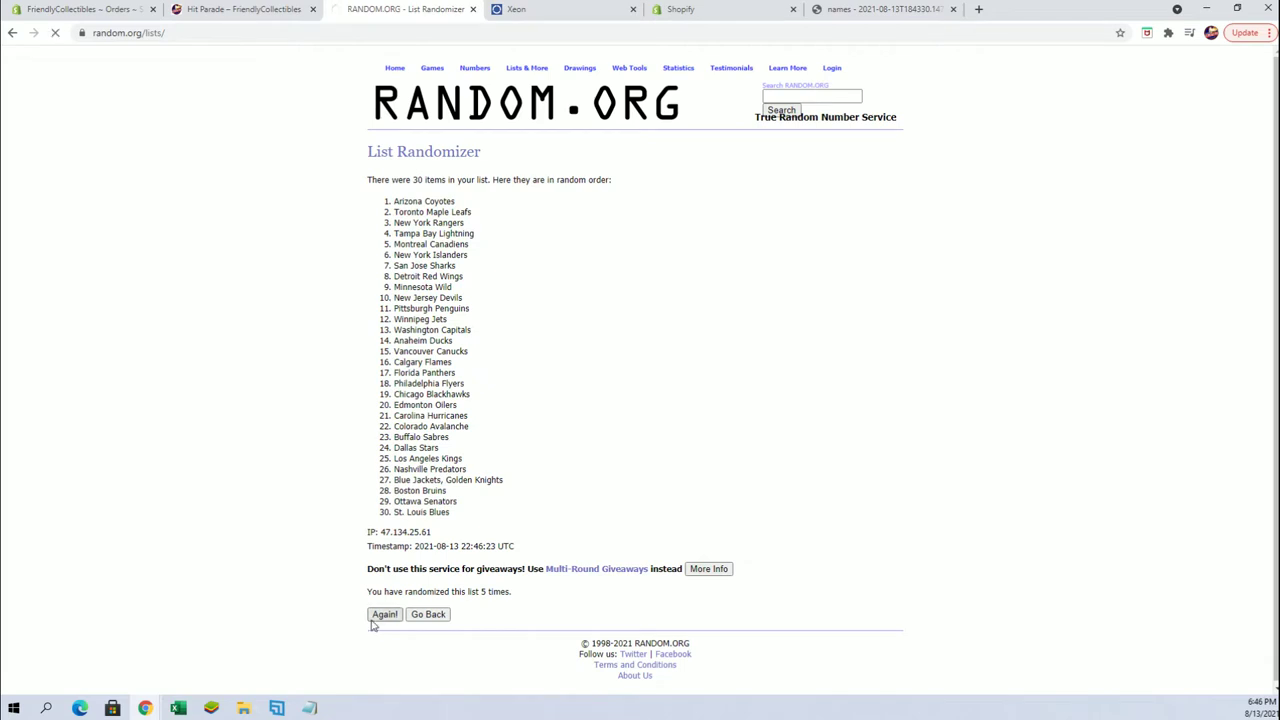
{"action": "left_click", "coordinate": [378, 616]}
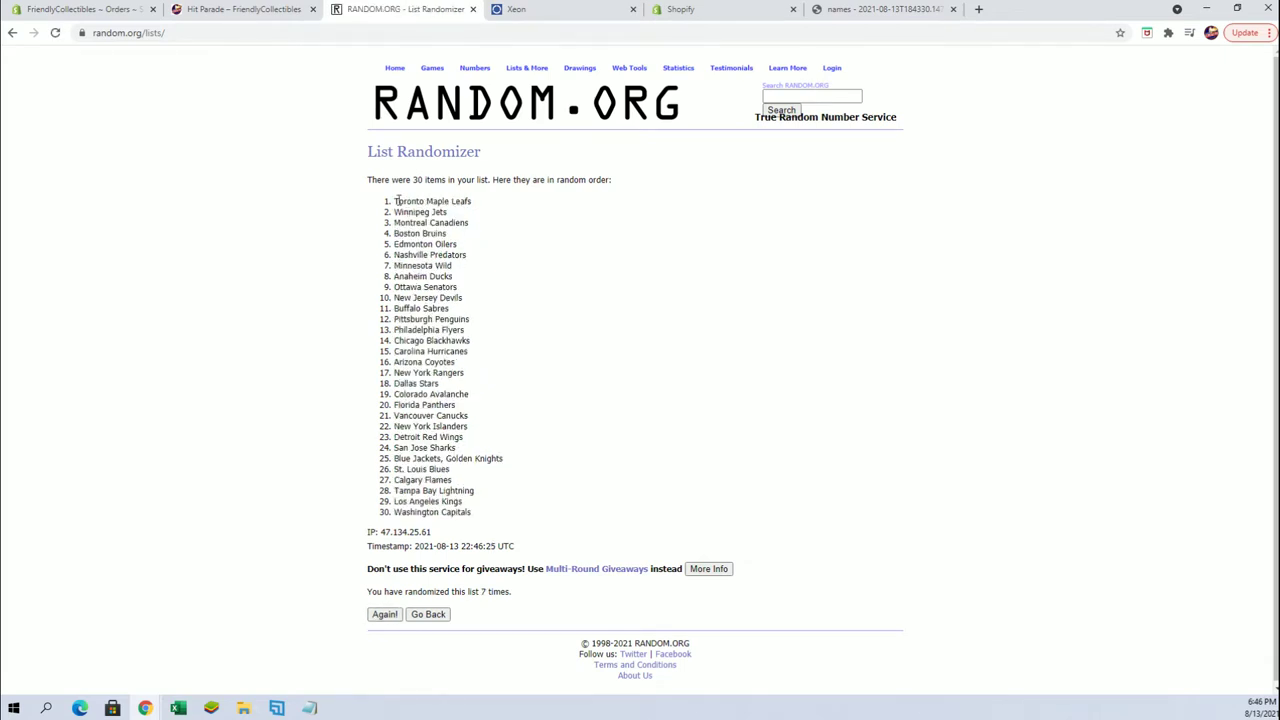
Copy the 30 shuffled team names and go back to the Excel windows.
{"action": "mouse_move", "coordinate": [397, 201]}
{"action": "left_mouse_down"}
{"action": "mouse_move", "coordinate": [460, 340]}
{"action": "mouse_move", "coordinate": [486, 505]}
{"action": "left_mouse_up"}
{"action": "right_click", "coordinate": [461, 334]}
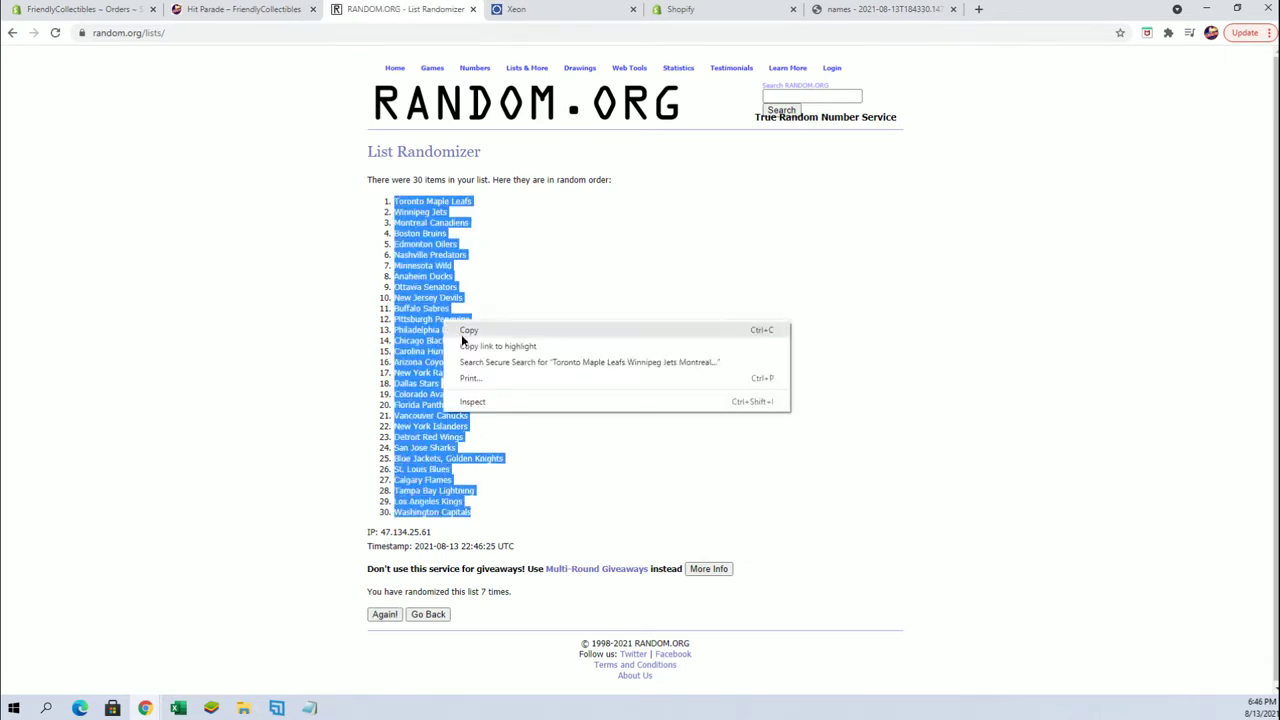
{"action": "left_click", "coordinate": [462, 331]}
{"action": "left_click", "coordinate": [178, 708]}
Paste the shuffled team names as plain text starting at cell B2.
{"action": "left_click", "coordinate": [385, 672]}
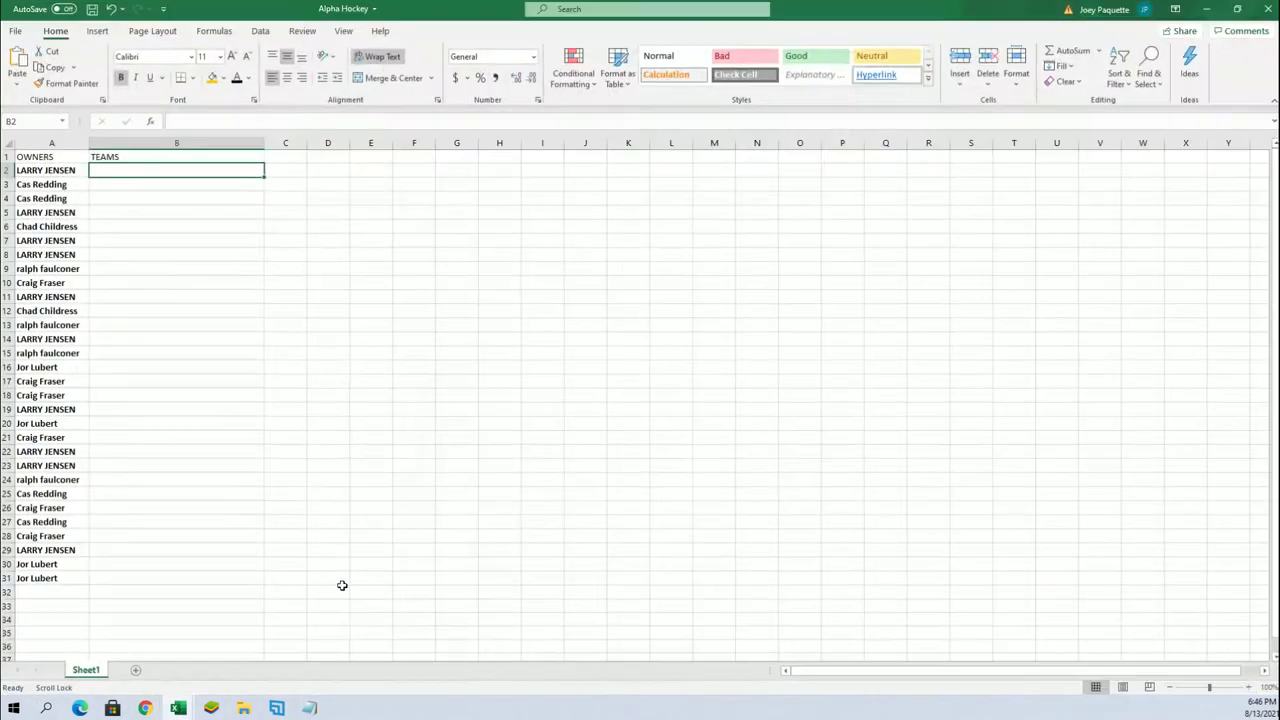
{"action": "left_click", "coordinate": [176, 353]}
{"action": "left_click", "coordinate": [134, 165]}
{"action": "right_click", "coordinate": [134, 163]}
{"action": "left_click", "coordinate": [200, 254]}
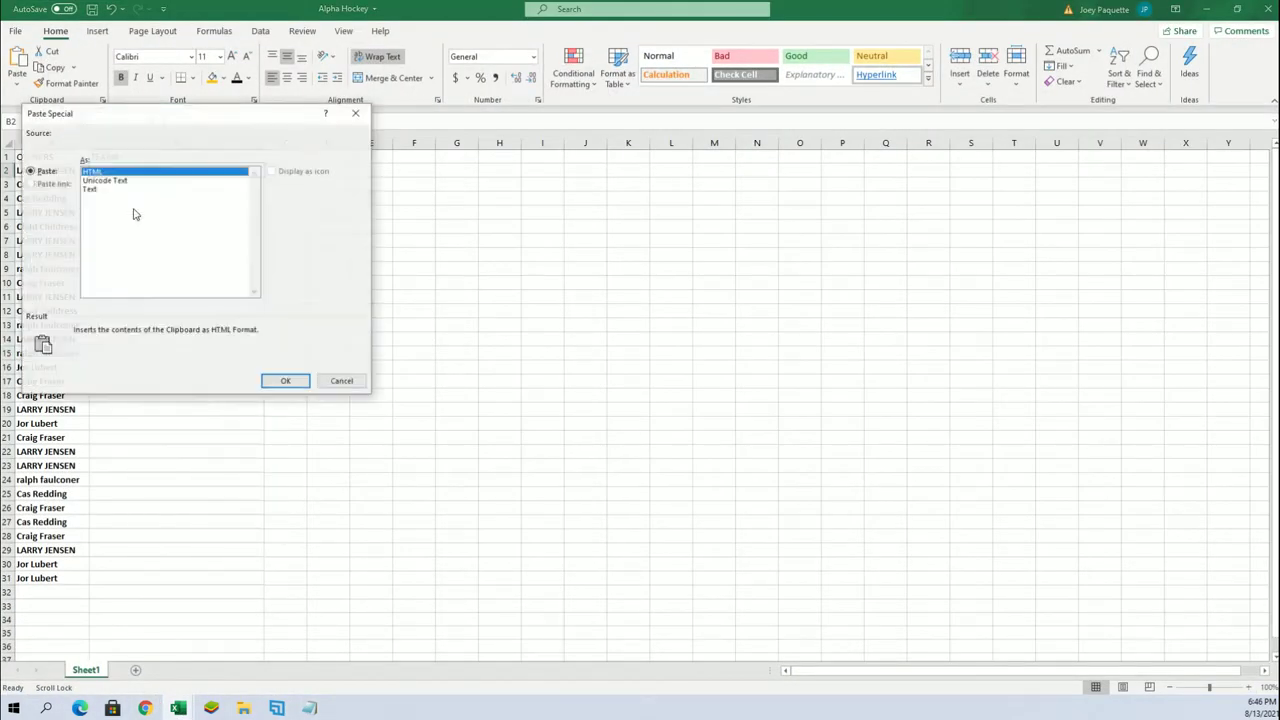
{"action": "left_click", "coordinate": [118, 189]}
{"action": "left_click", "coordinate": [285, 380]}
{"action": "left_click", "coordinate": [286, 353]}
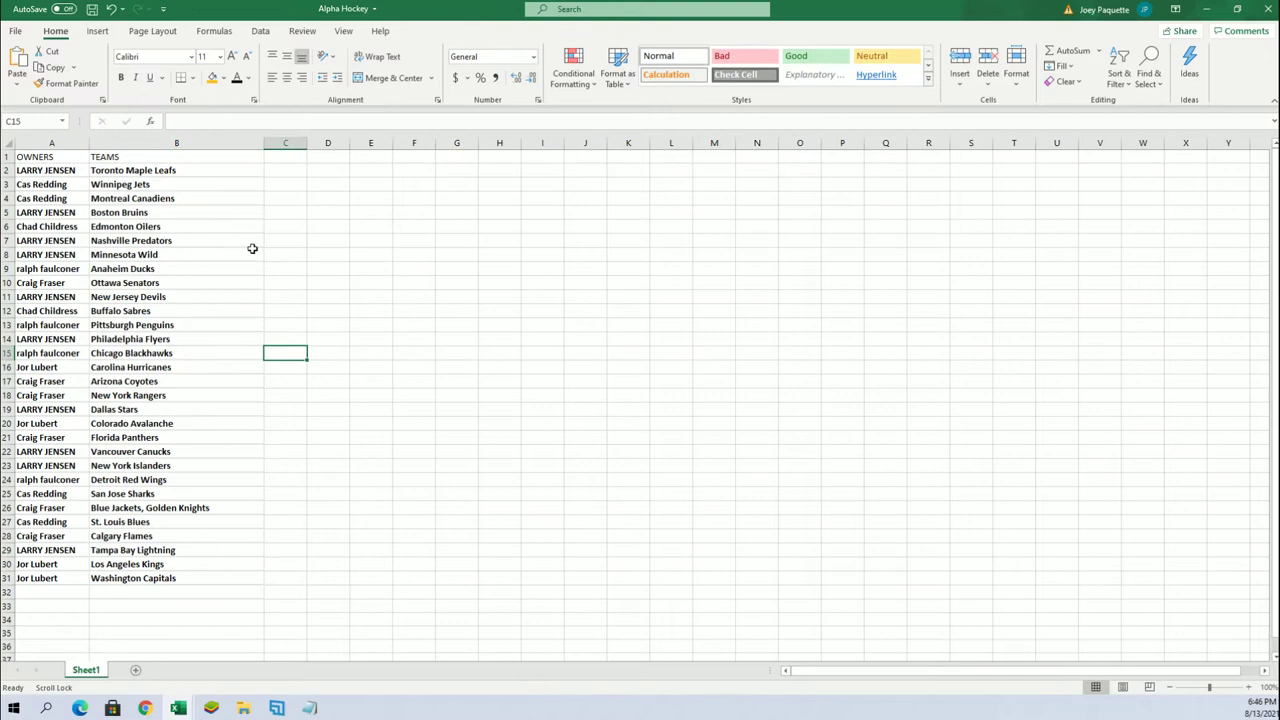
Autofit column B, bold the headers, and apply All Borders to columns A and B.
{"action": "double_click", "coordinate": [263, 143]}
{"action": "left_click_drag", "start_coordinate": [50, 143], "coordinate": [150, 143]}
{"action": "left_click", "coordinate": [121, 77]}
{"action": "left_click", "coordinate": [191, 78]}
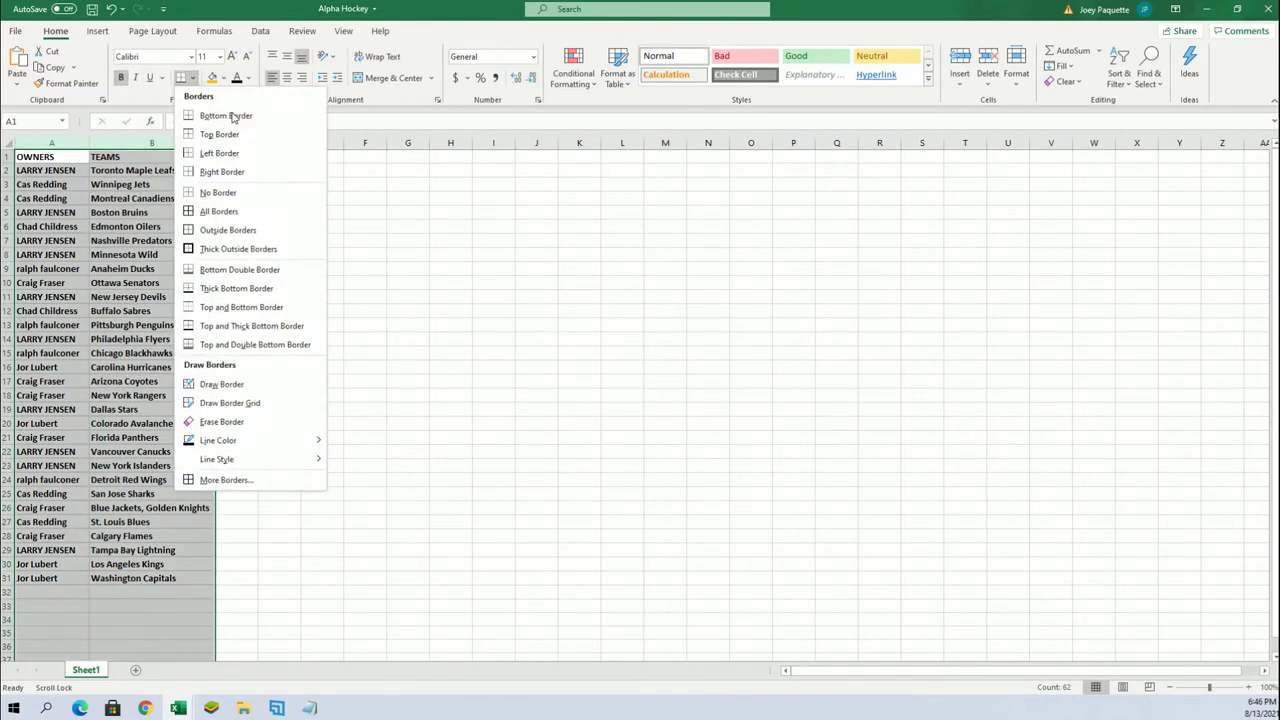
{"action": "left_click", "coordinate": [262, 212]}
{"action": "key", "text": "Down"}
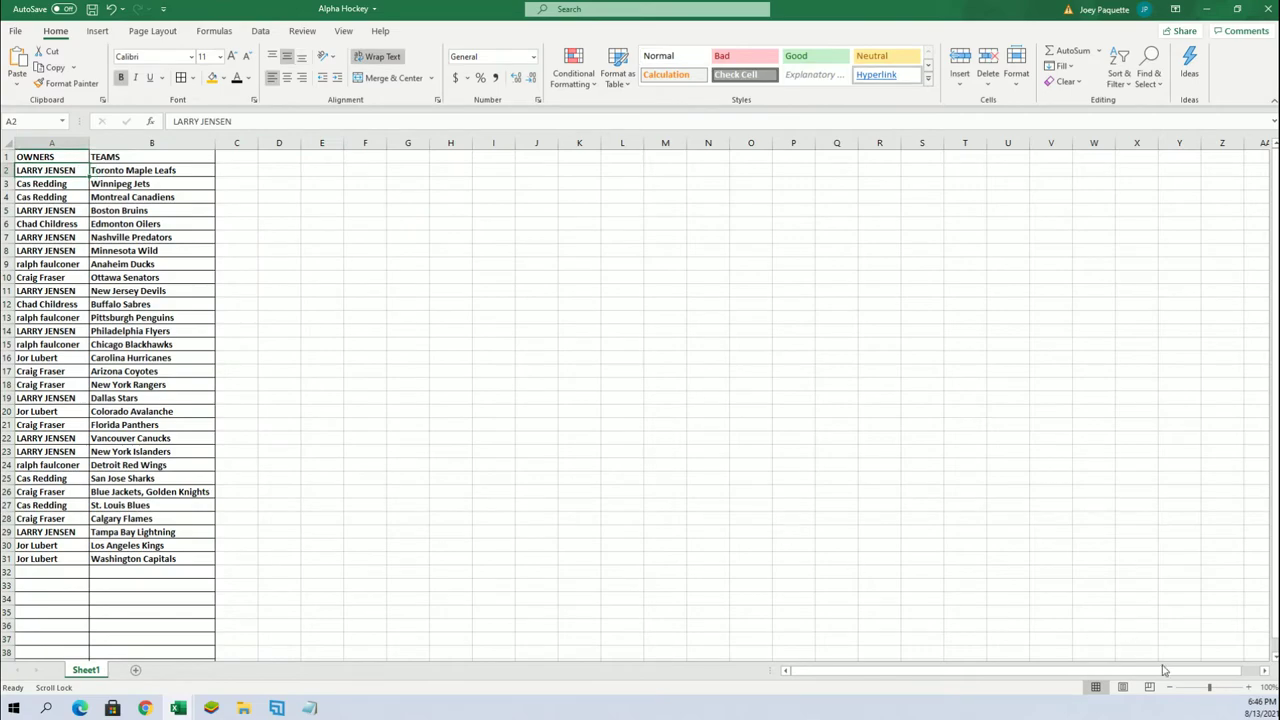
Zoom the sheet to 120%.
{"action": "left_click", "coordinate": [1247, 687]}
{"action": "left_click", "coordinate": [1247, 687]}
{"action": "left_click_drag", "start_coordinate": [905, 482], "coordinate": [852, 451]}
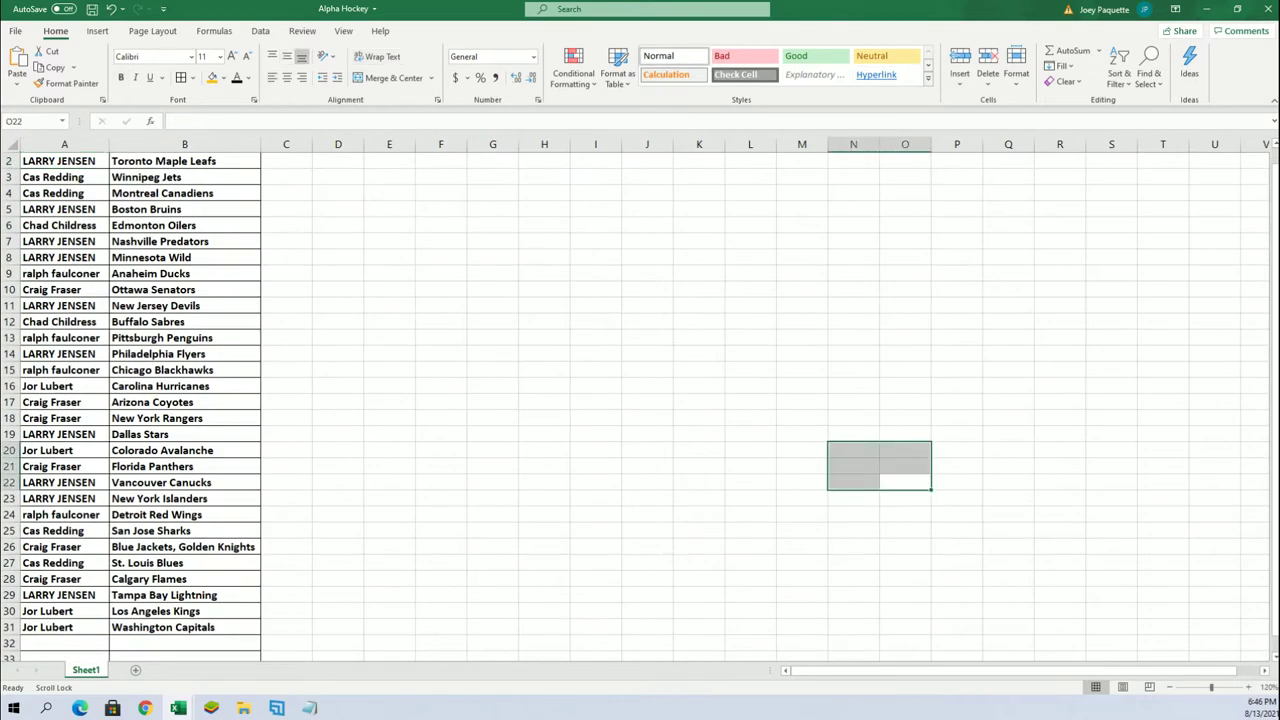